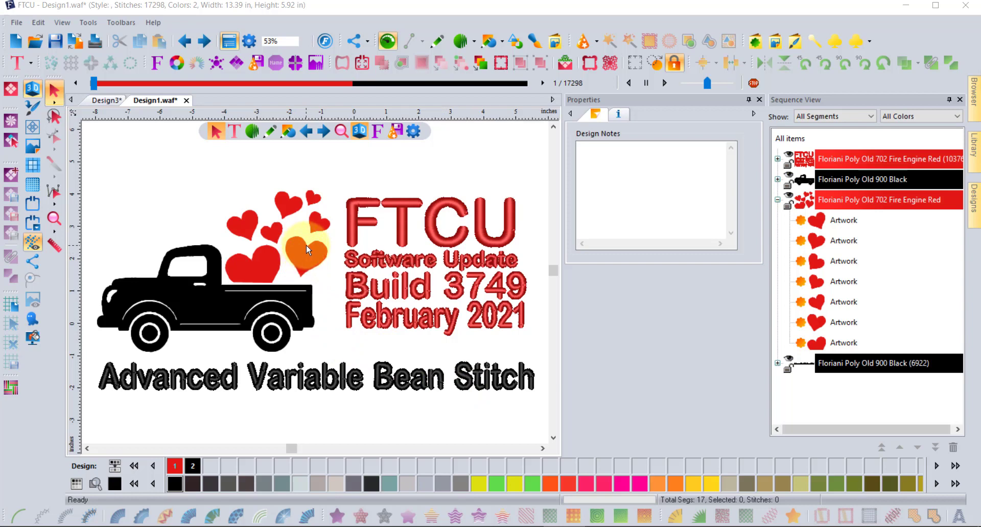
Convert the heart artwork above the truck's tailgate to a run stitch outline, keeping the Single run type.
{"action": "scroll", "coordinate": [305, 250], "scroll_direction": "up", "scroll_amount": 3}
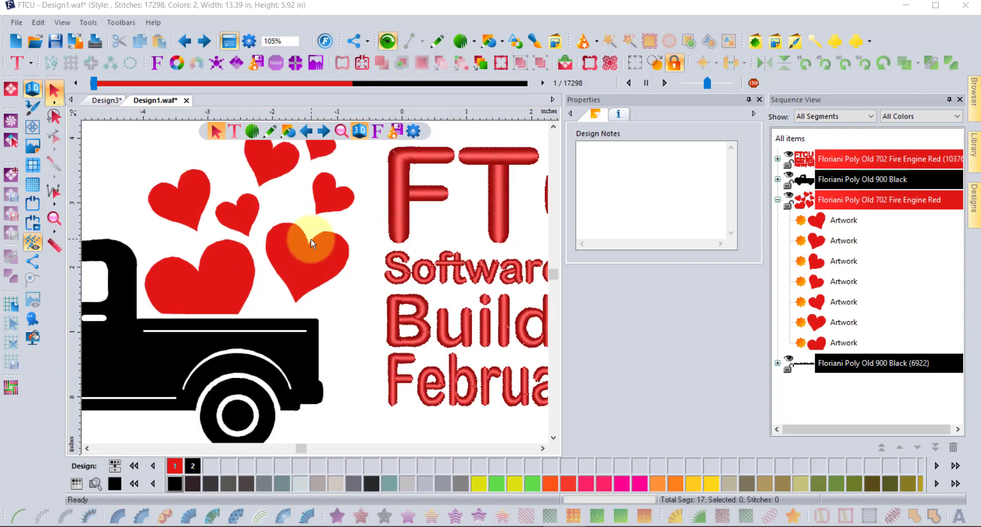
{"action": "left_click", "coordinate": [310, 239]}
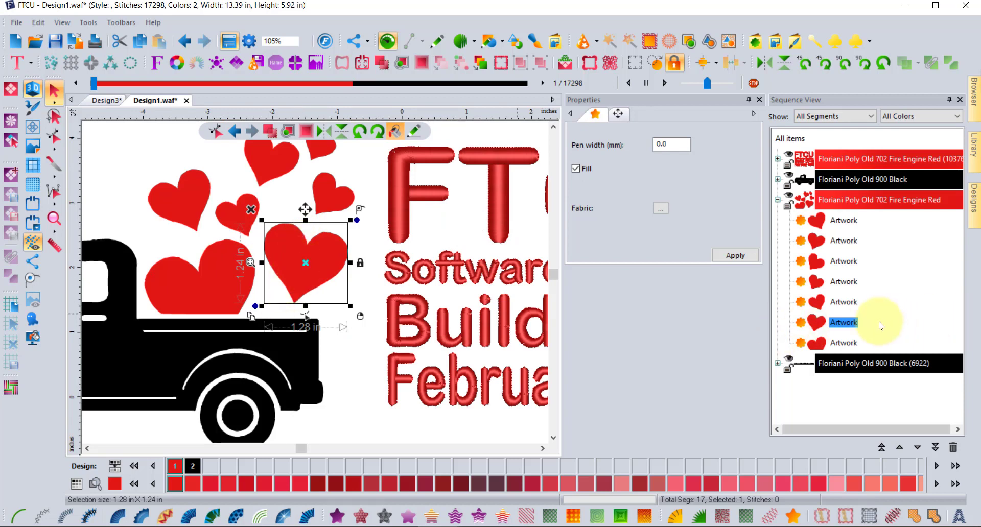
{"action": "left_click", "coordinate": [17, 517]}
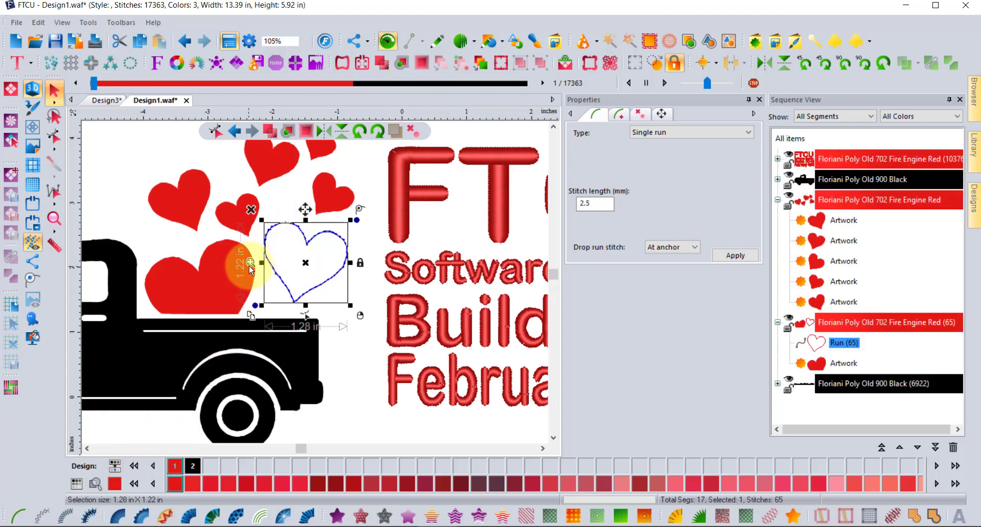
{"action": "left_click", "coordinate": [249, 263]}
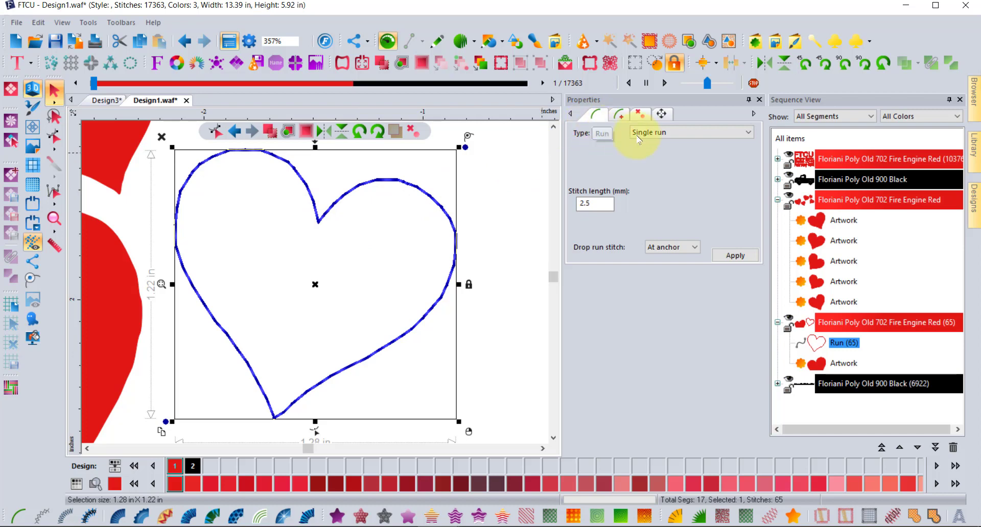
{"action": "left_click", "coordinate": [672, 134]}
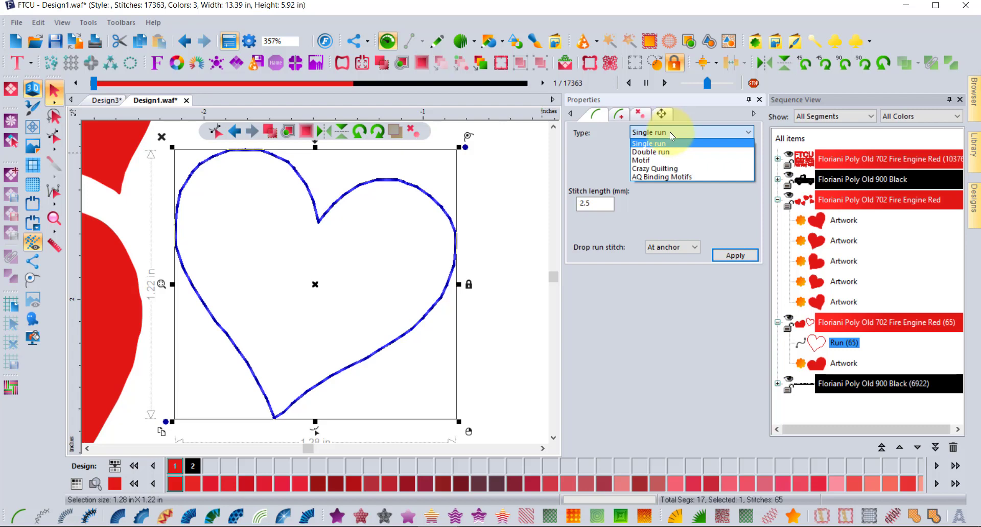
{"action": "left_click", "coordinate": [660, 209]}
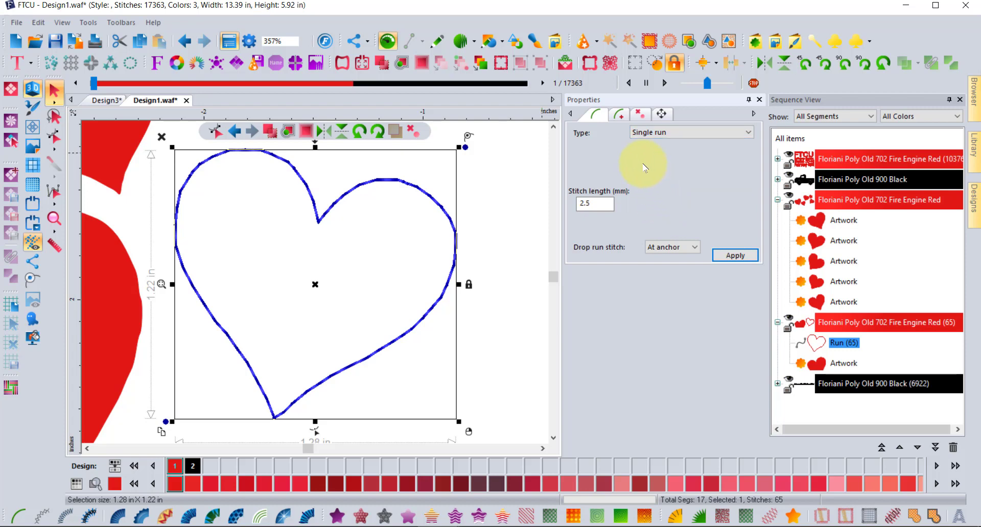
Set the heart outline's bean style to Bean, with a Varying repeat style and a bean pattern length of 6.
{"action": "left_click", "coordinate": [620, 121]}
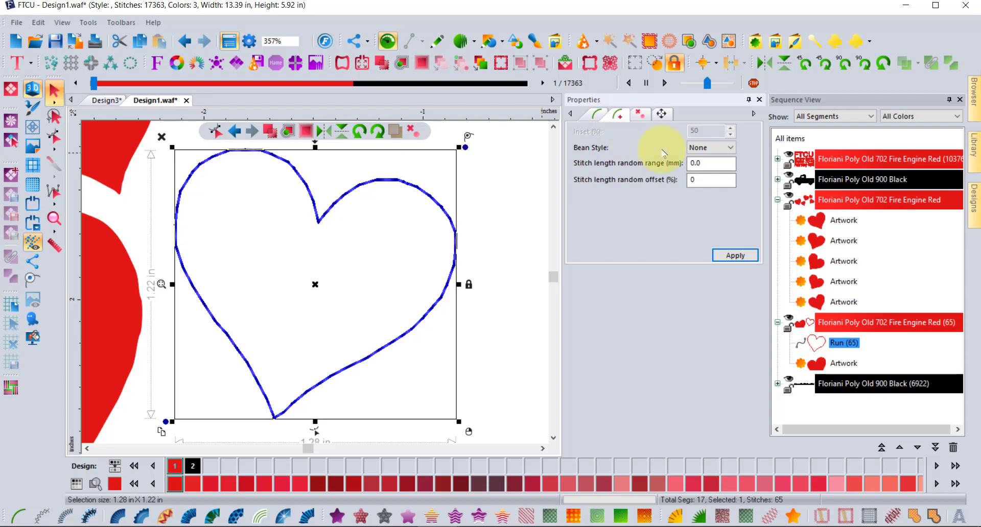
{"action": "left_click", "coordinate": [710, 148]}
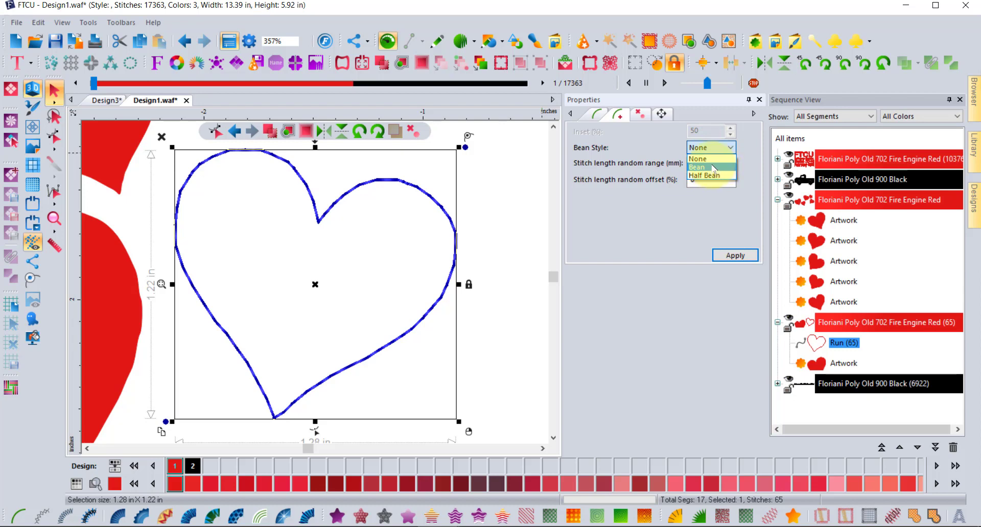
{"action": "left_click", "coordinate": [713, 167]}
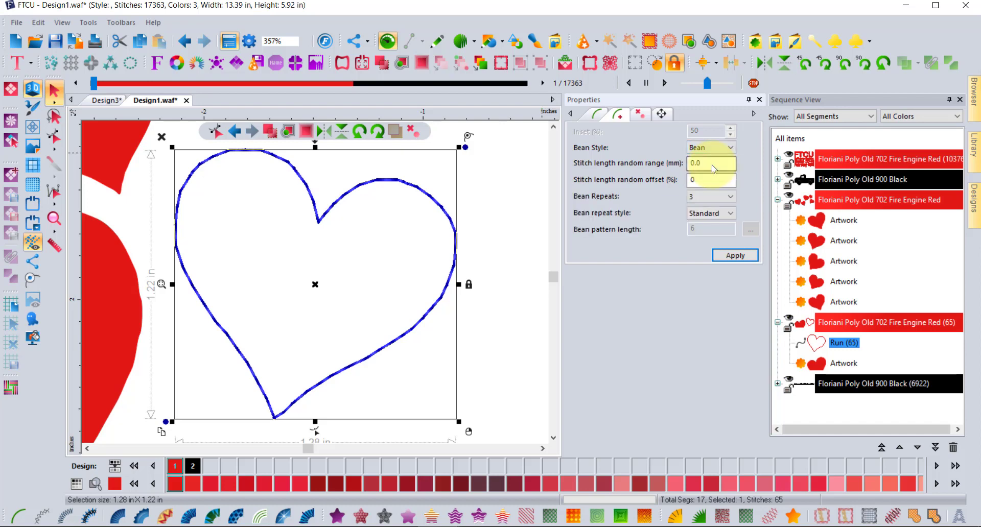
{"action": "left_click", "coordinate": [713, 200]}
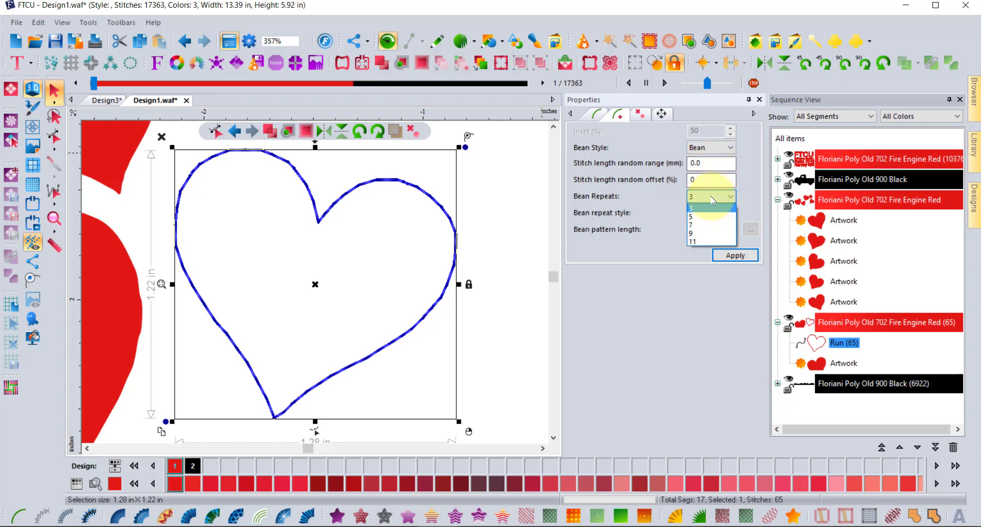
{"action": "left_click", "coordinate": [713, 199]}
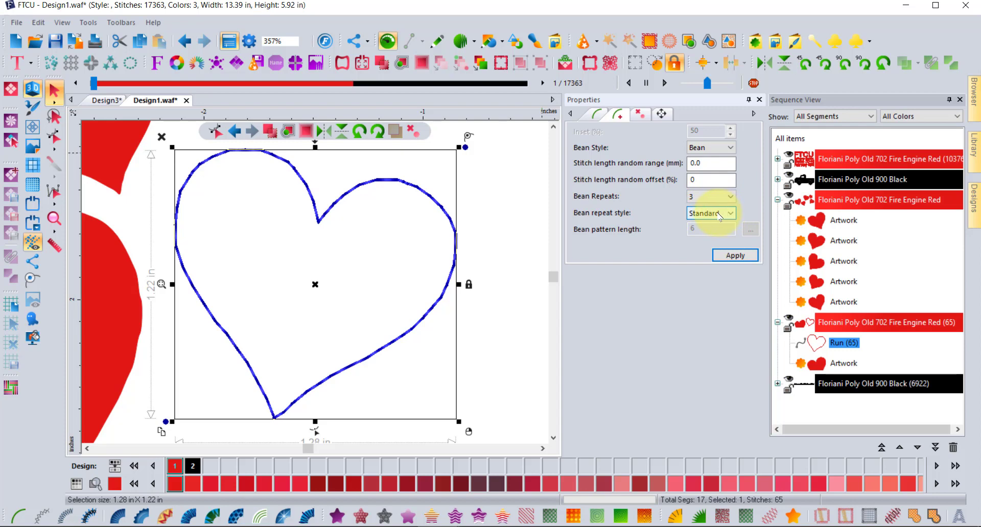
{"action": "left_click", "coordinate": [718, 215]}
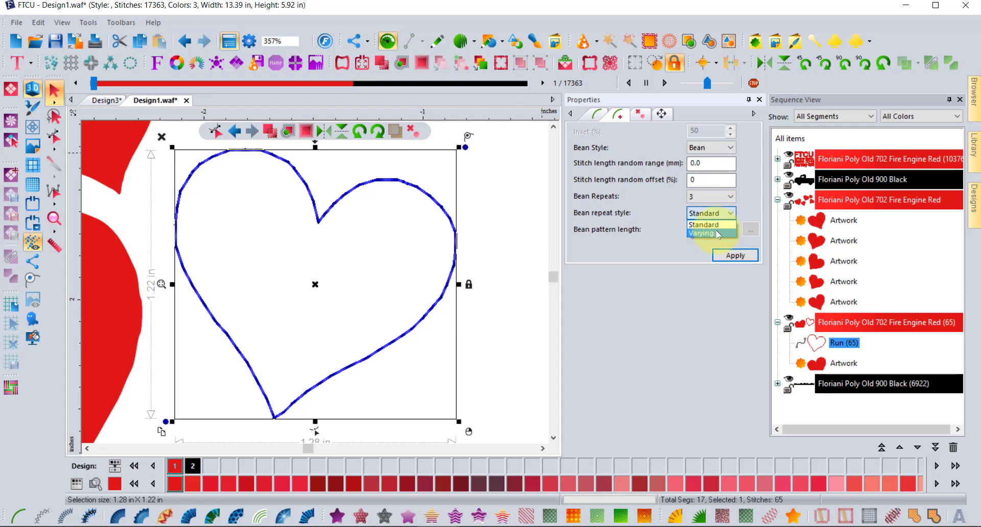
{"action": "left_click", "coordinate": [717, 234]}
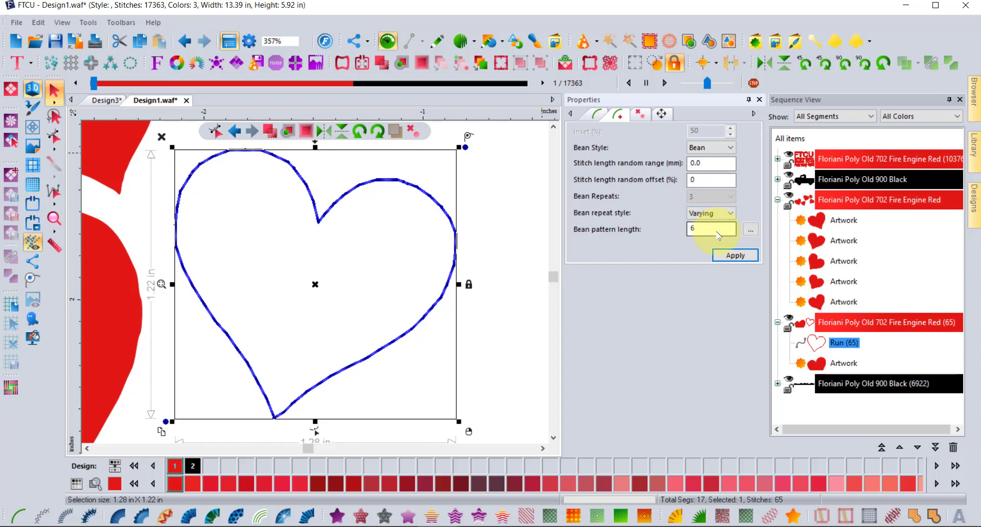
{"action": "left_click", "coordinate": [699, 229]}
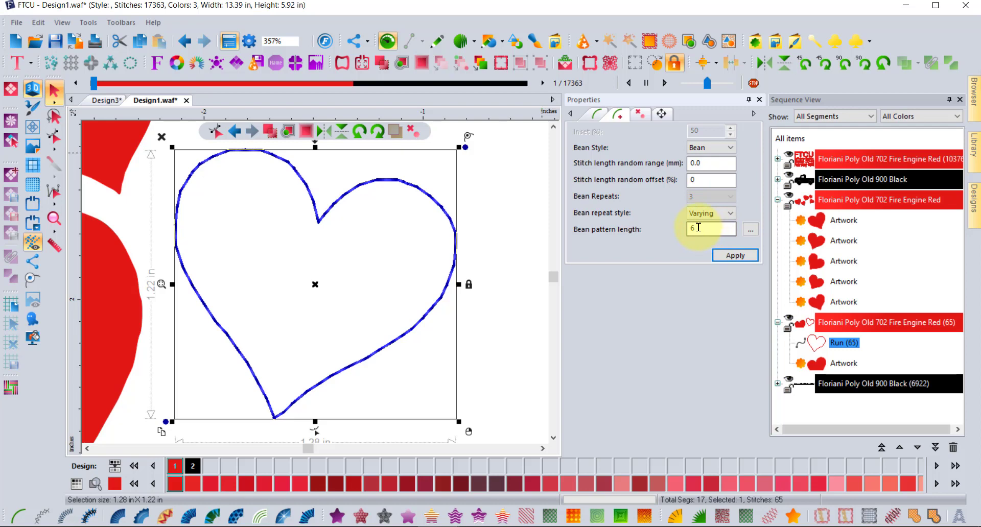
{"action": "type", "text": "."}
{"action": "key", "text": "BackSpace"}
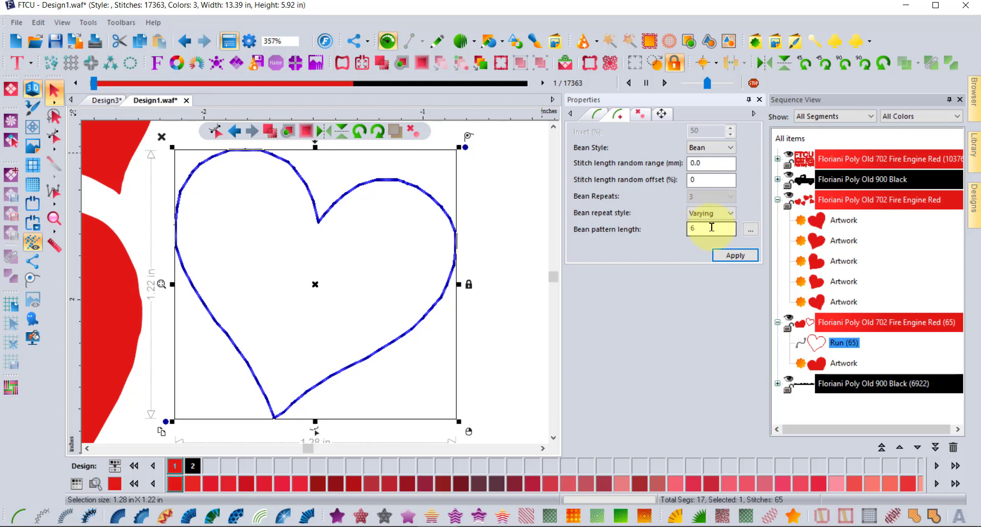
Try enabling varying stitch length in the heart's bean repeat pattern, keeping the first repeat at 5.
{"action": "left_click", "coordinate": [749, 230]}
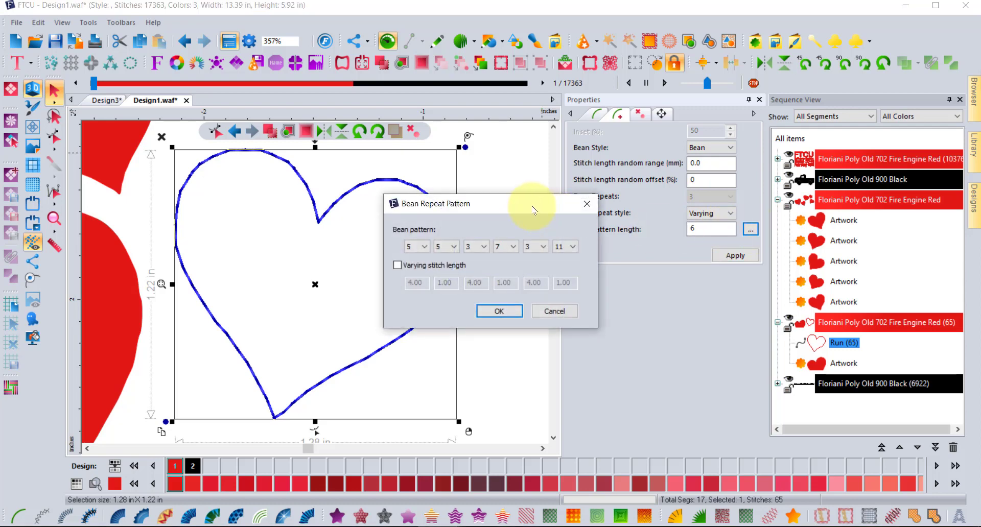
{"action": "left_click_drag", "start_coordinate": [532, 206], "coordinate": [641, 198]}
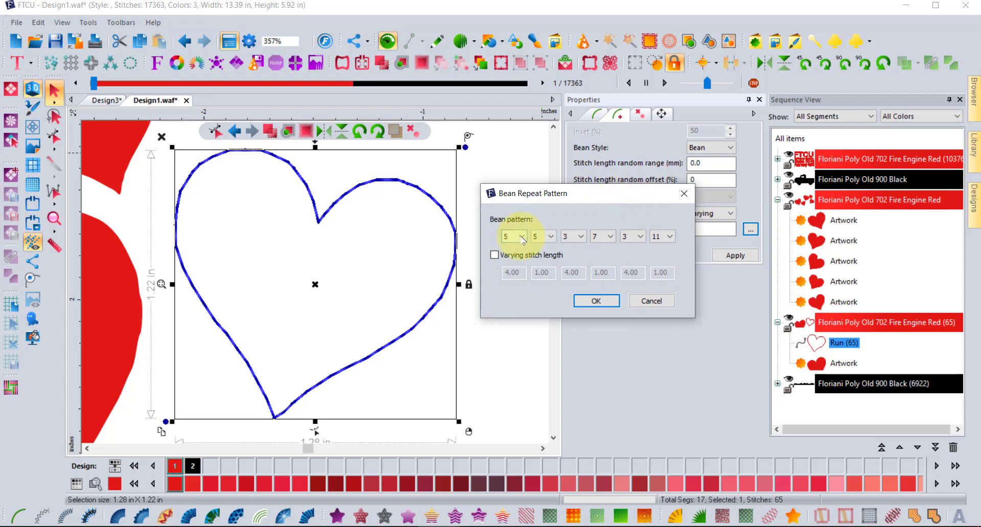
{"action": "left_click", "coordinate": [494, 256]}
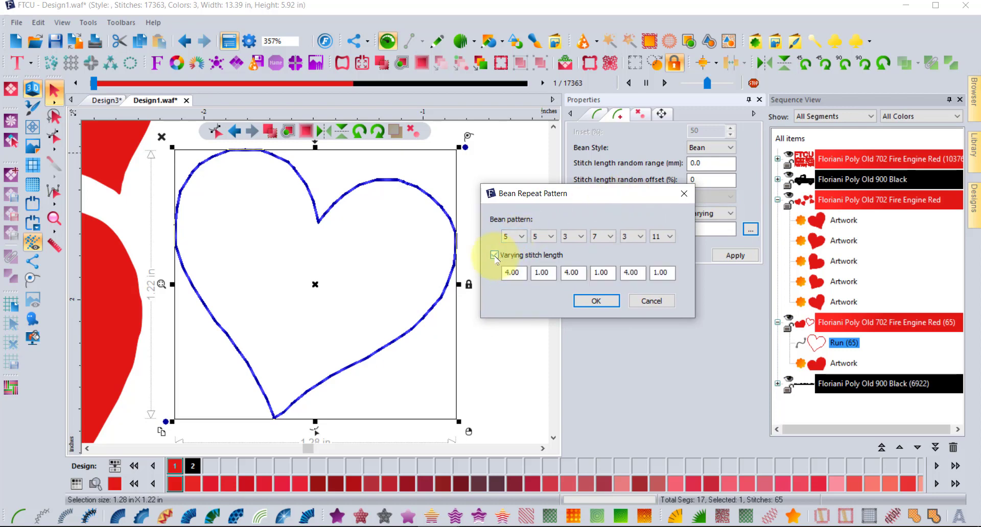
{"action": "left_click", "coordinate": [521, 237]}
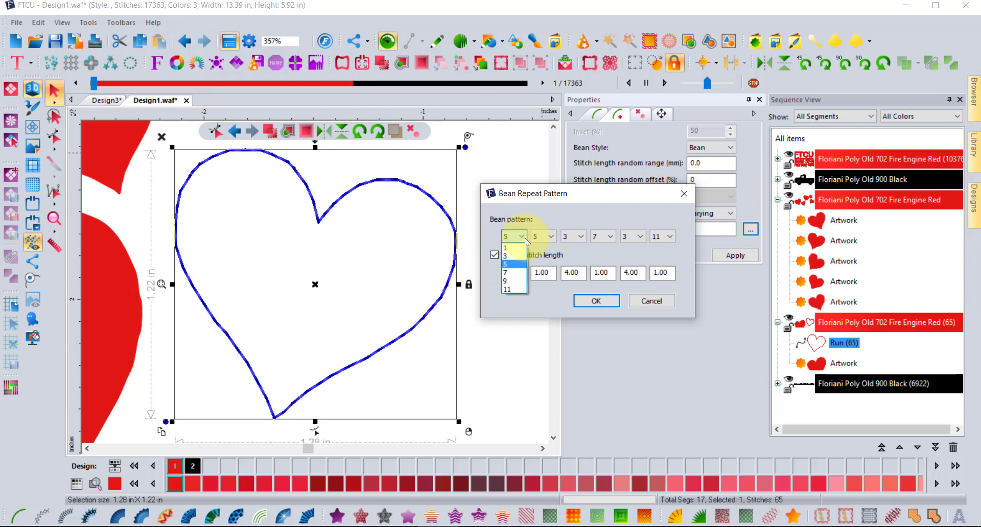
{"action": "left_click", "coordinate": [513, 264]}
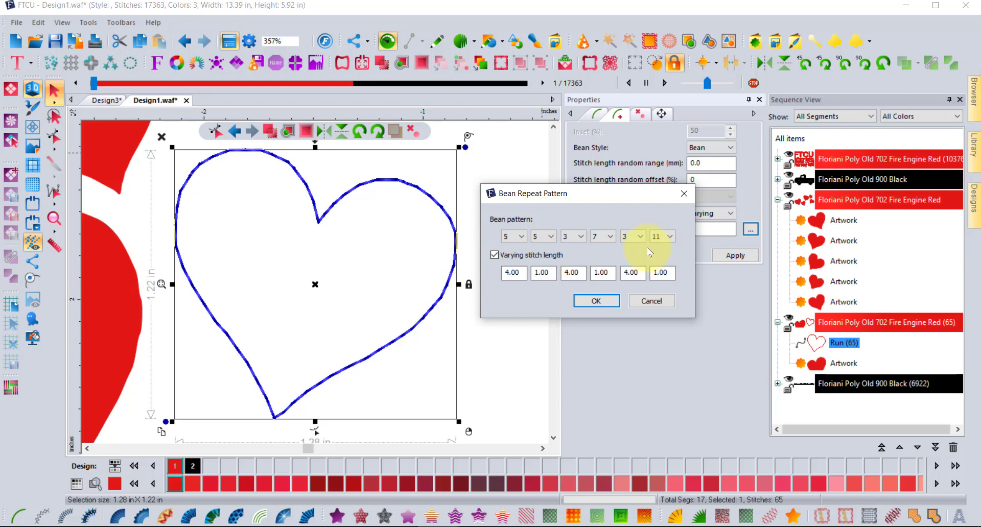
{"action": "left_click", "coordinate": [651, 301]}
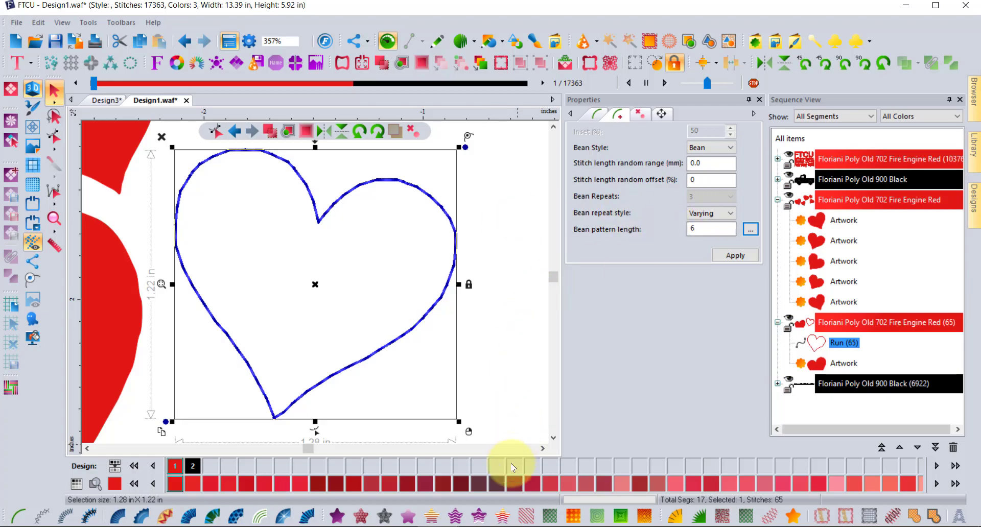
Switch to Photos, examine the stitched bean samples from 1.jpg through 4.jpg, and return to Design1.waf in FTCU.
{"action": "key", "text": "alt+Tab"}
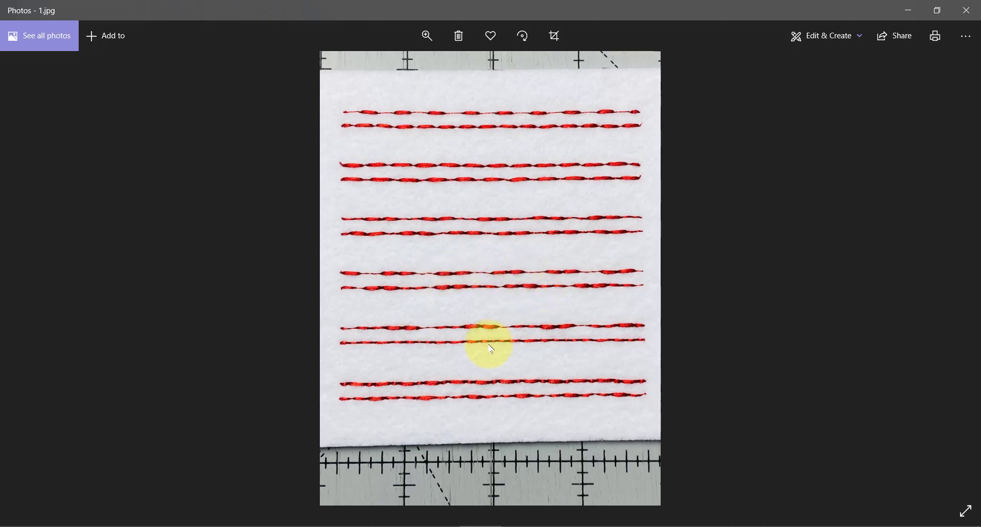
{"action": "left_click", "coordinate": [944, 281]}
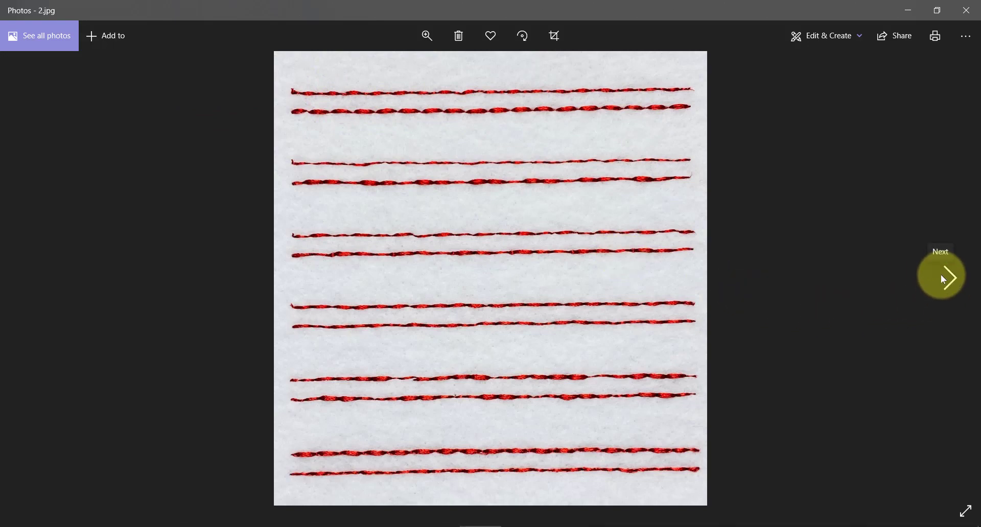
{"action": "left_click", "coordinate": [943, 279]}
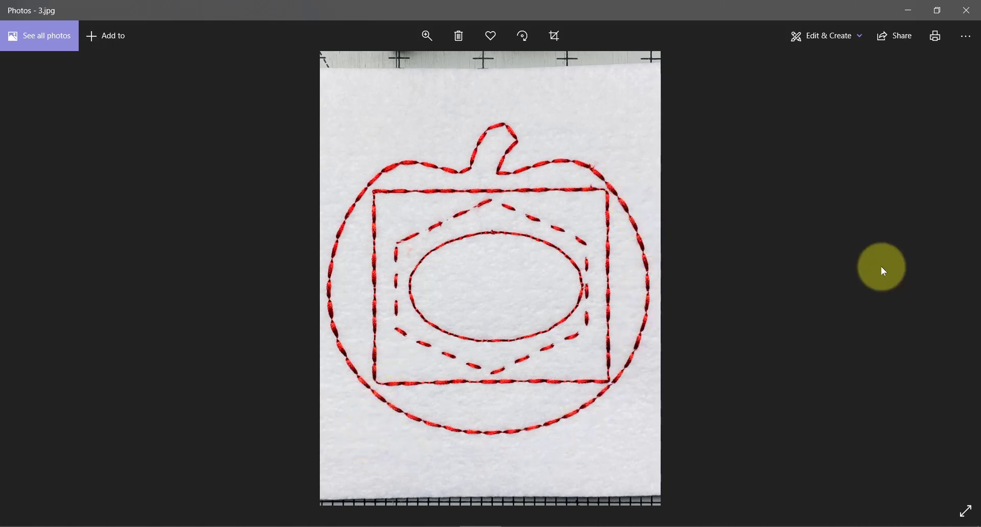
{"action": "left_click", "coordinate": [950, 277]}
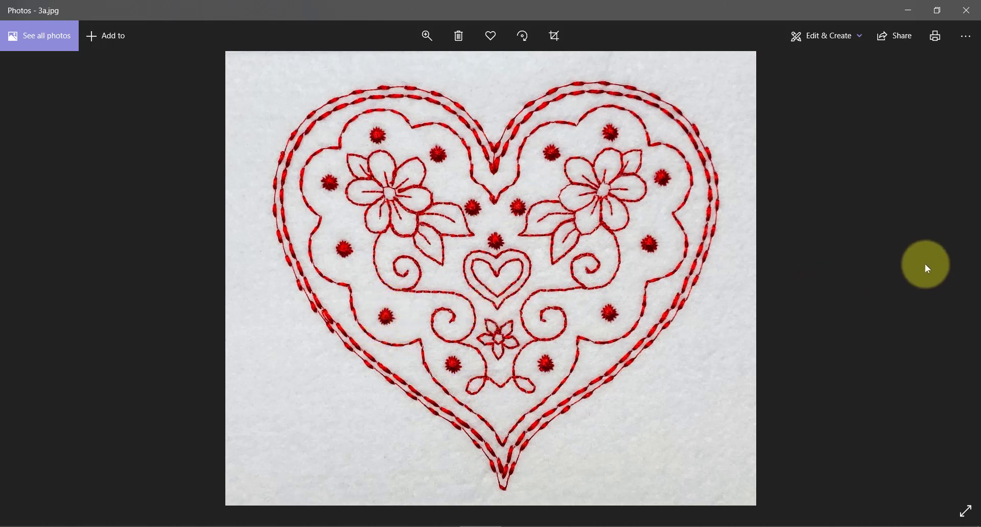
{"action": "left_click", "coordinate": [942, 281]}
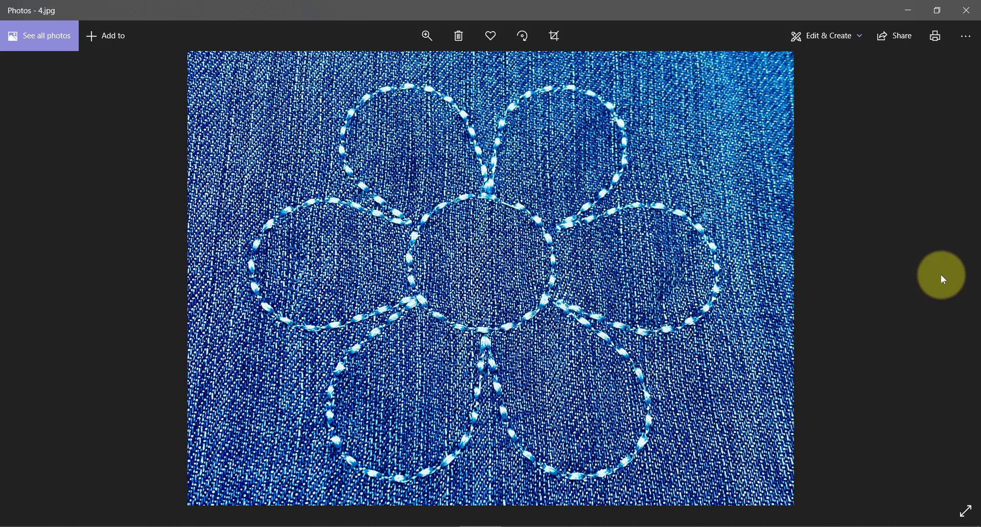
{"action": "left_click", "coordinate": [437, 525]}
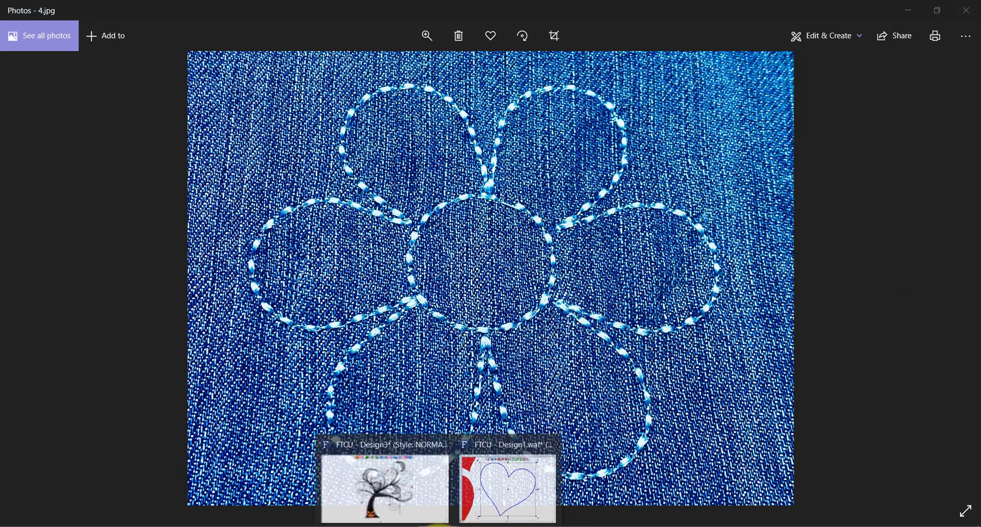
{"action": "left_click", "coordinate": [473, 490]}
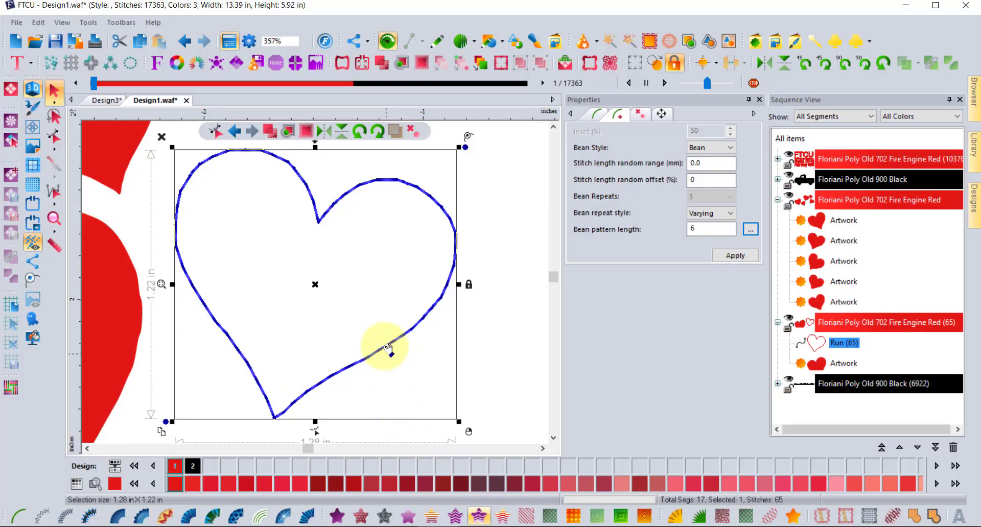
{"action": "left_click", "coordinate": [54, 218]}
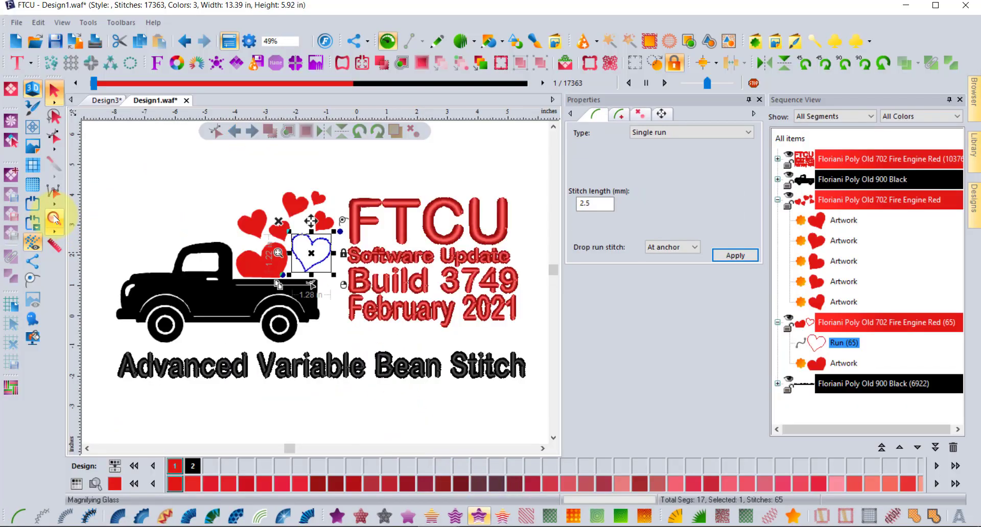